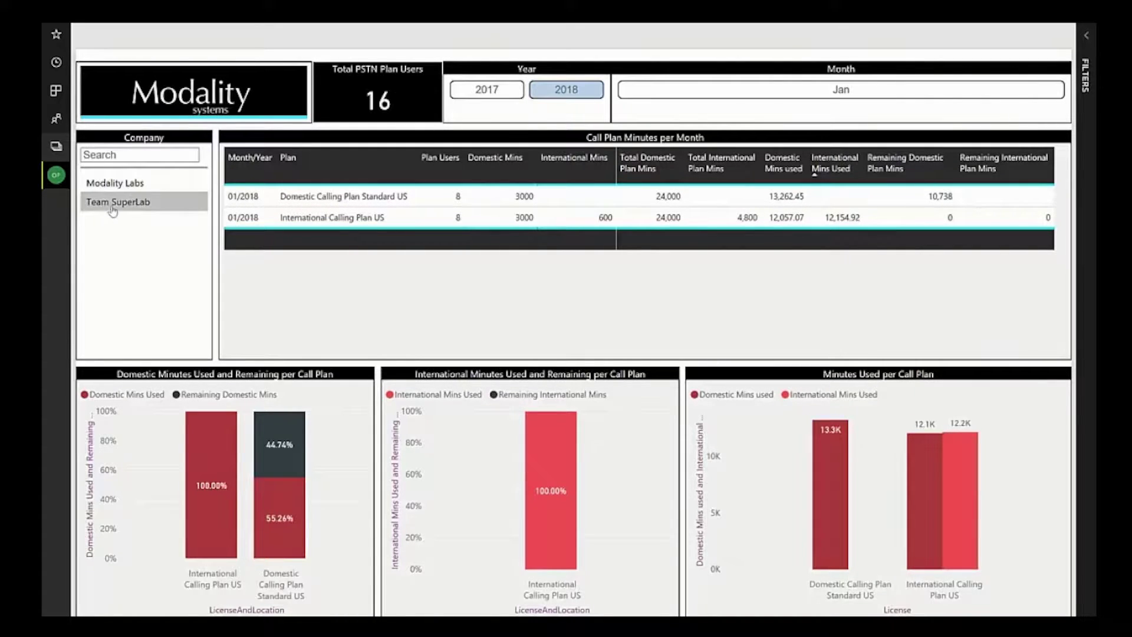
Filter the call plan page to Team SuperLab using the Company slicer
{"action": "left_click", "coordinate": [111, 202]}
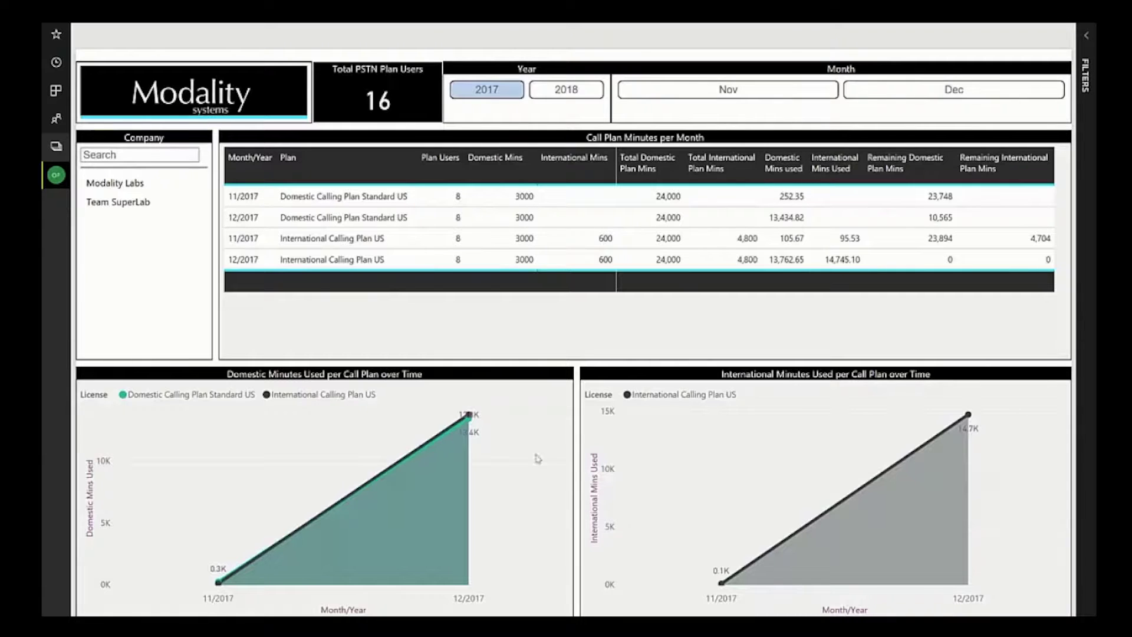
{"action": "mouse_move", "coordinate": [508, 310]}
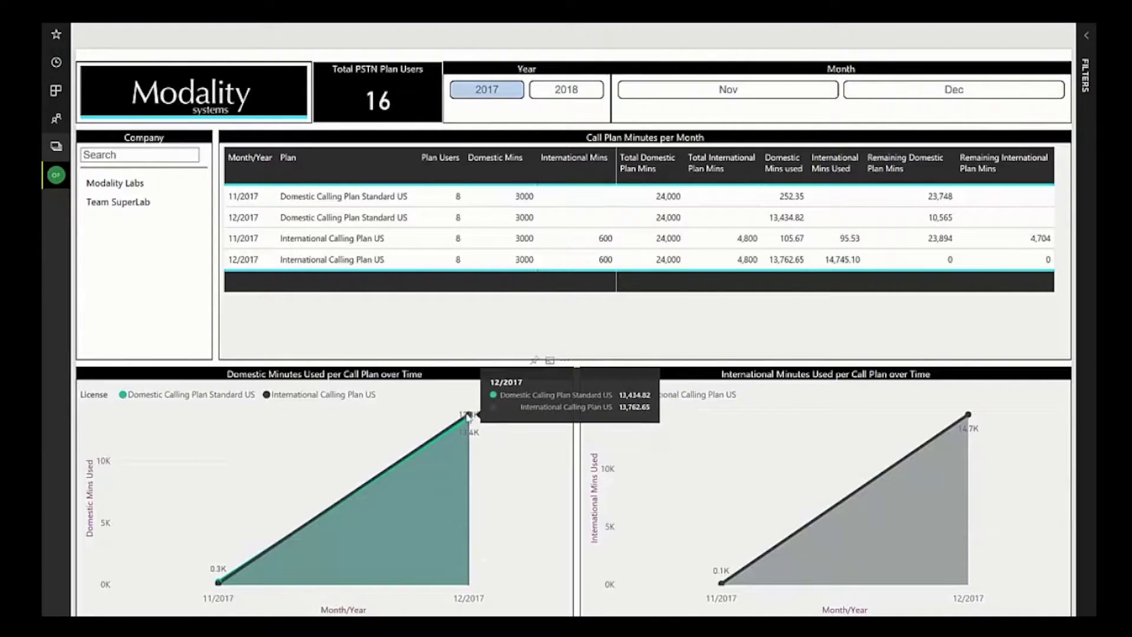
{"action": "mouse_move", "coordinate": [1044, 124]}
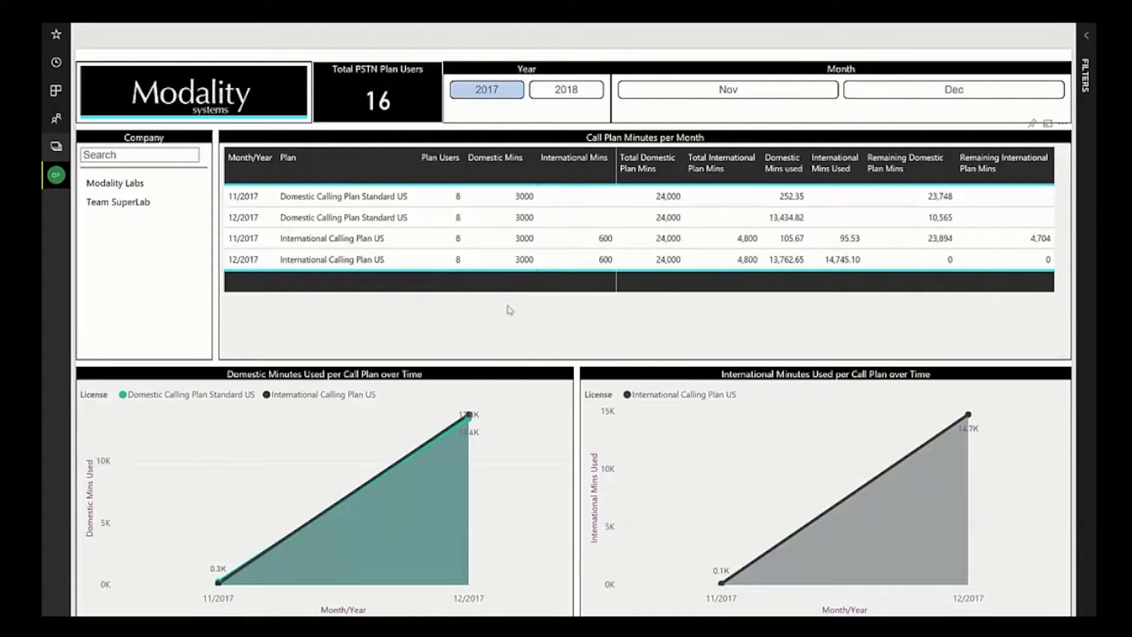
Highlight the November International Calling Plan US figures in the trend table
{"action": "left_click", "coordinate": [342, 234]}
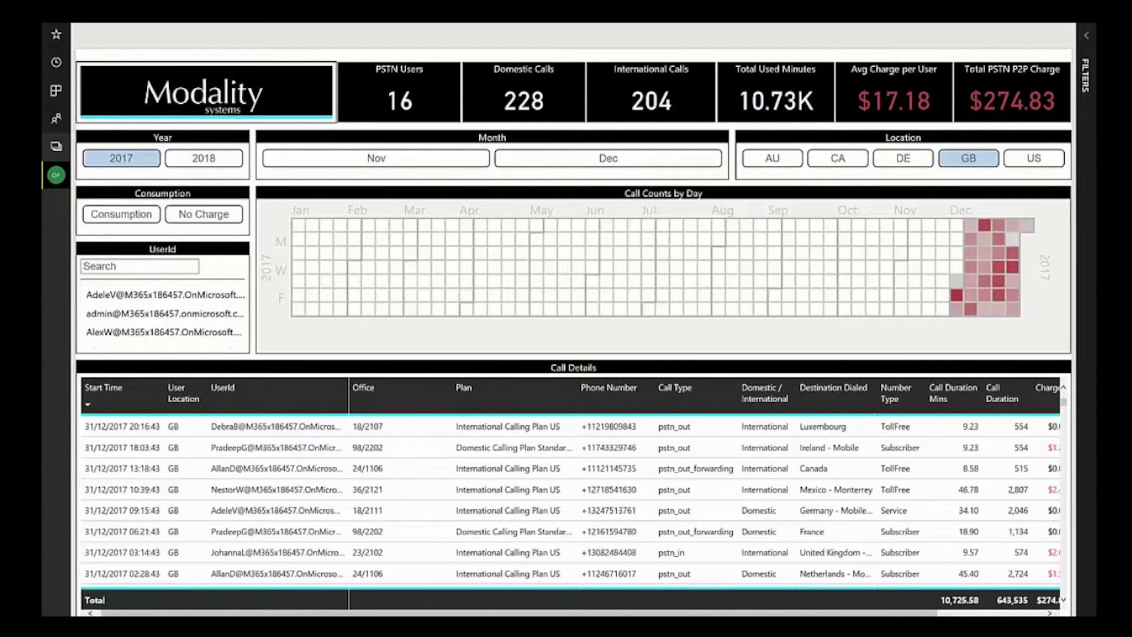
Narrow the 2017 GB call details to one user in the UserId slicer
{"action": "left_click", "coordinate": [177, 331]}
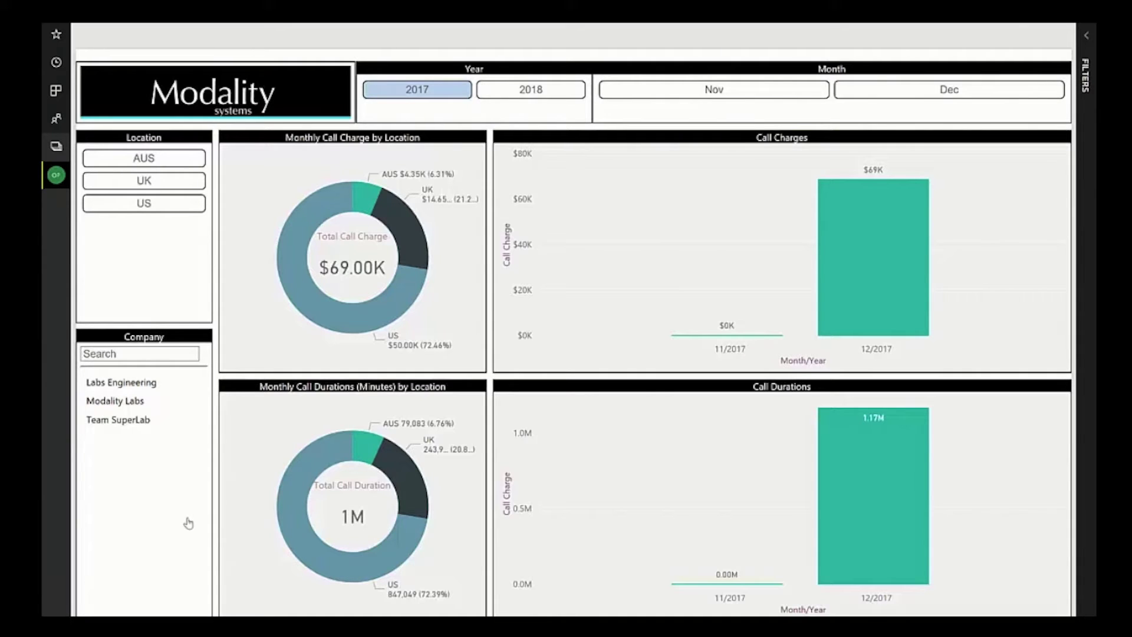
Filter the Call Charges page to Team SuperLab and the UK location
{"action": "left_click", "coordinate": [194, 419]}
{"action": "left_click", "coordinate": [147, 183]}
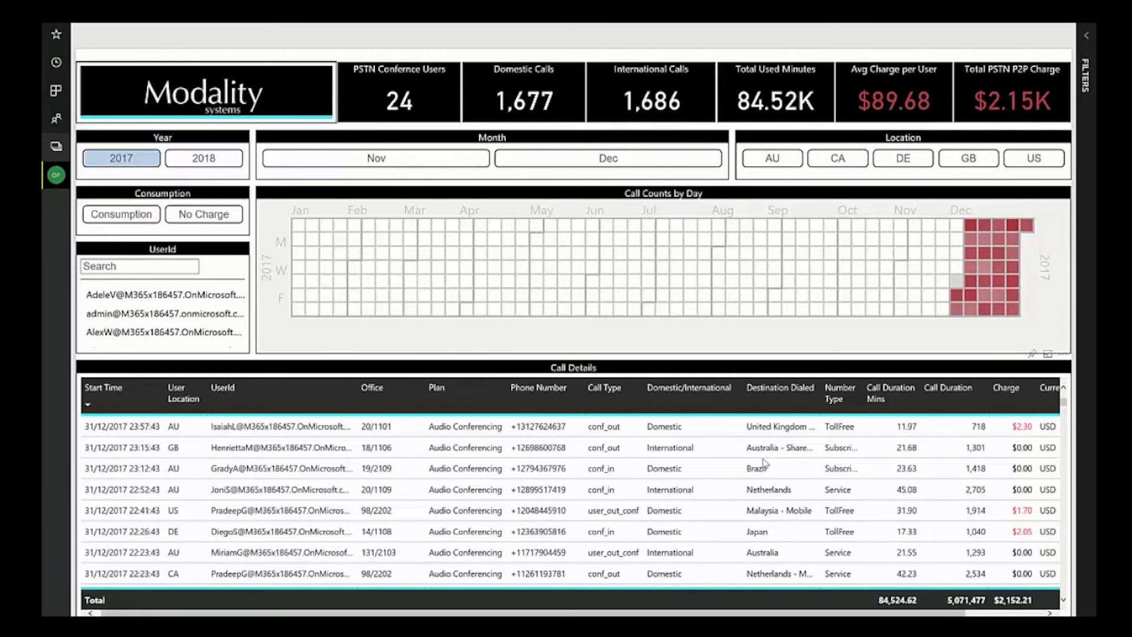
Select DE in the Location slicer for the conferencing call details
{"action": "left_click", "coordinate": [898, 162]}
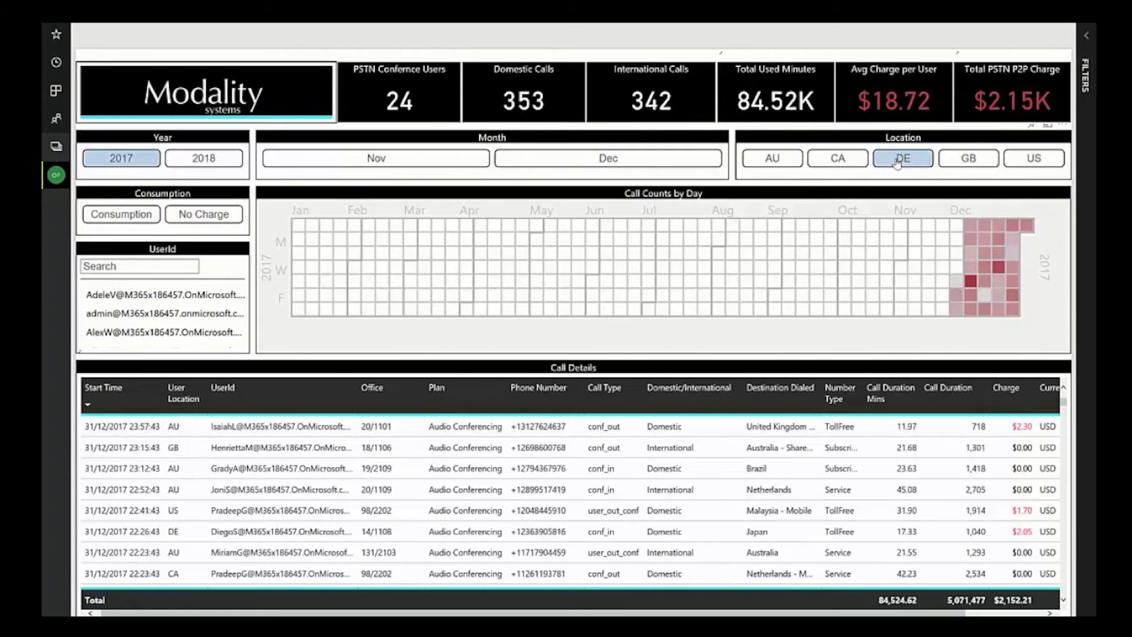